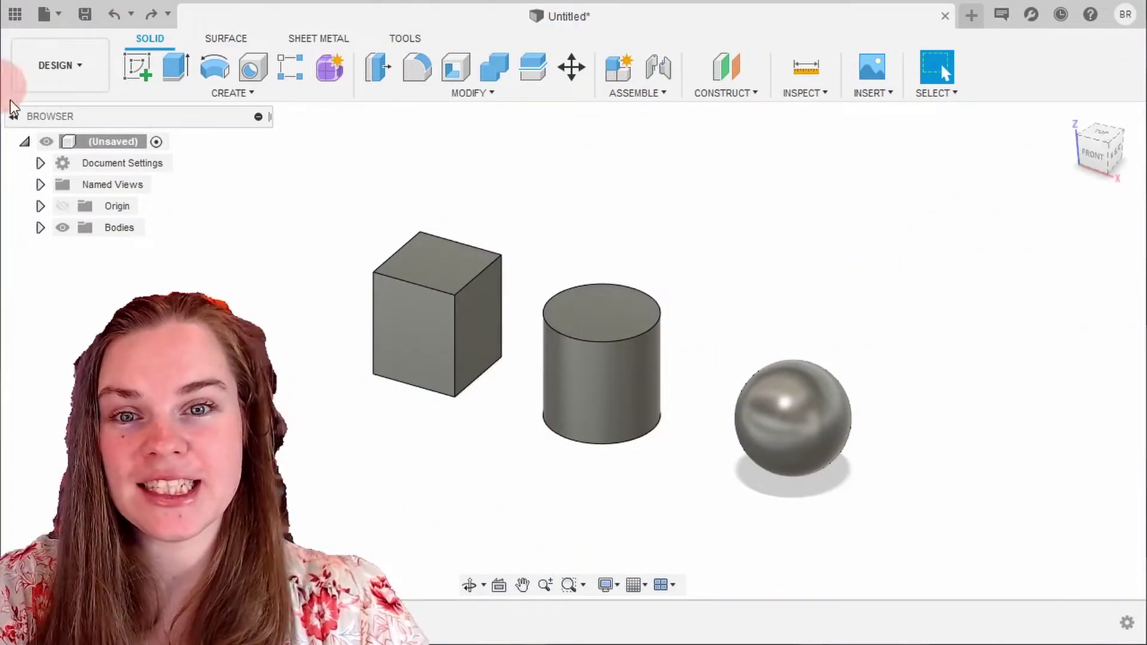
Switch from the Design workspace to the Render workspace
click(55, 65)
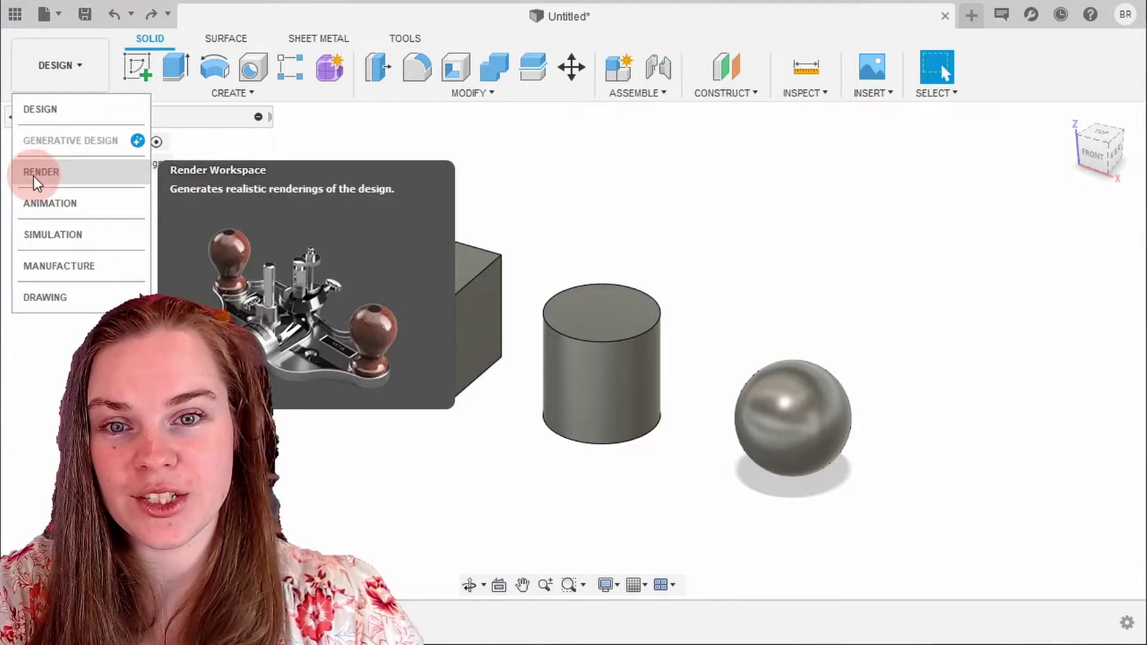
click(33, 175)
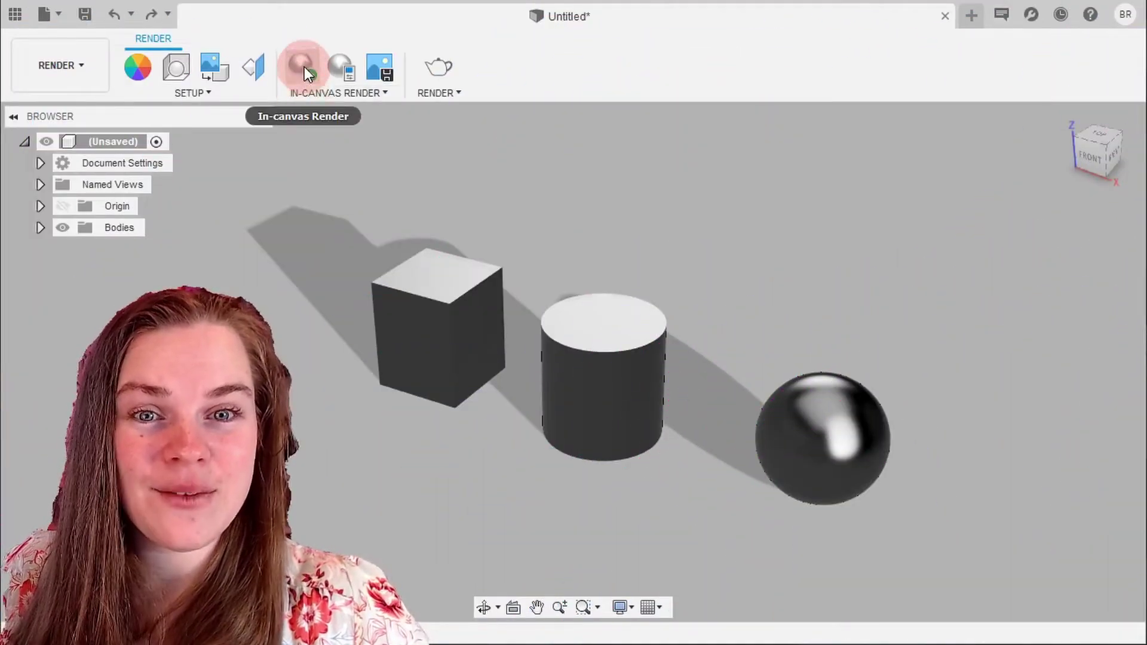
Start an in-canvas render of the cube, sphere and cylinder
click(304, 68)
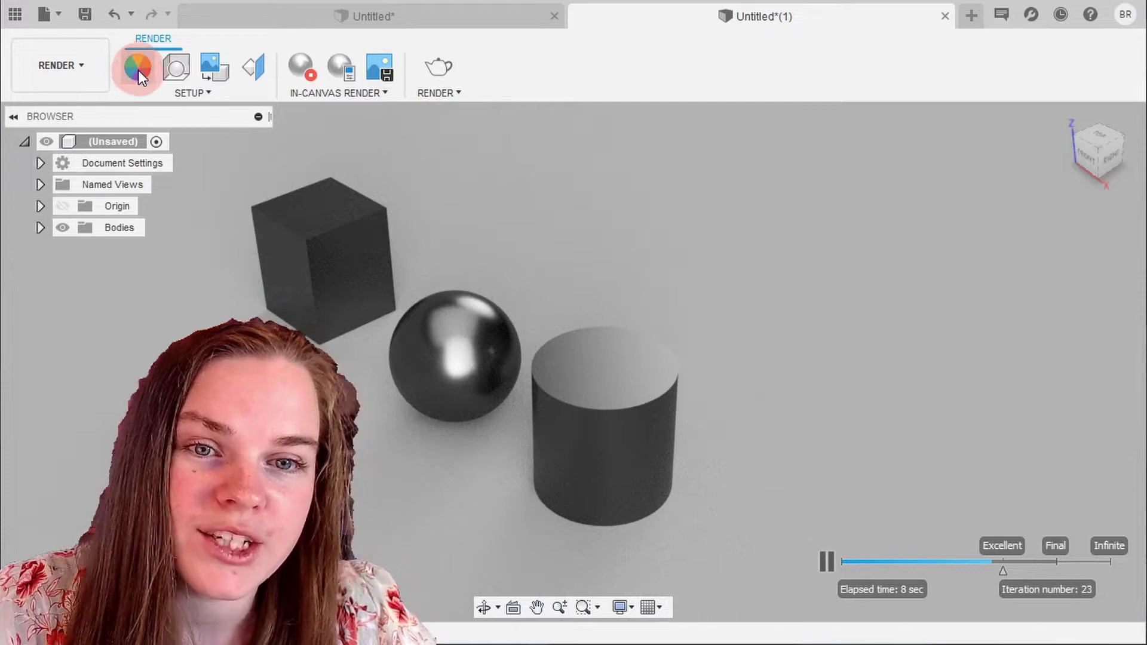
Apply Glass - Window to the cube and Gold - Polished to the sphere
click(138, 69)
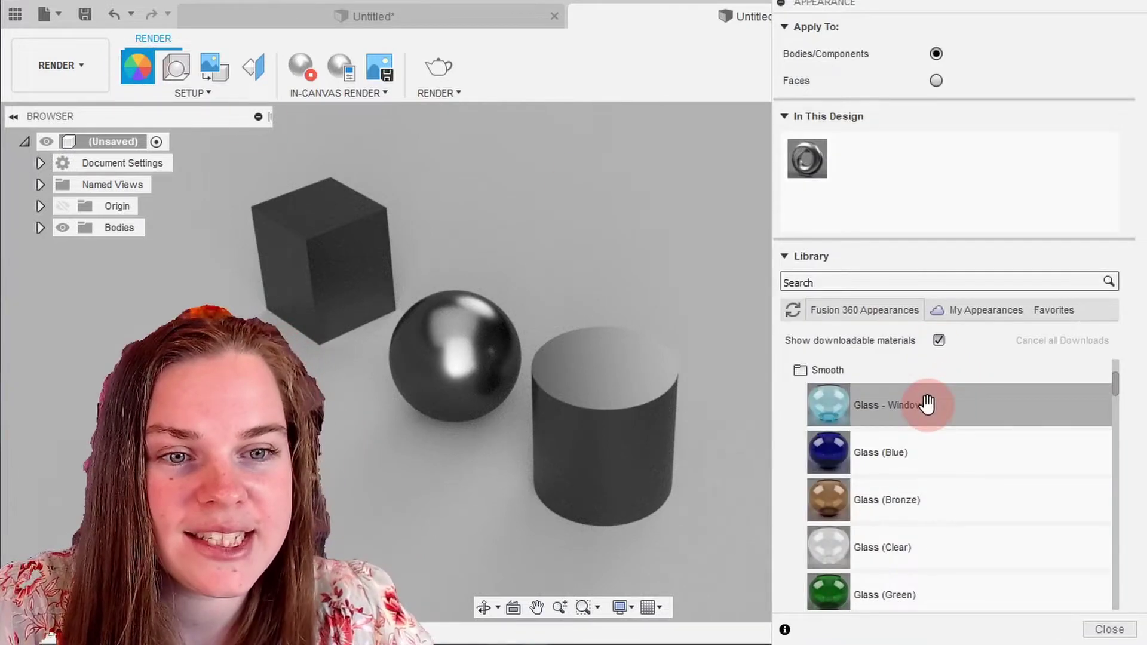
drag(933, 405, 323, 278)
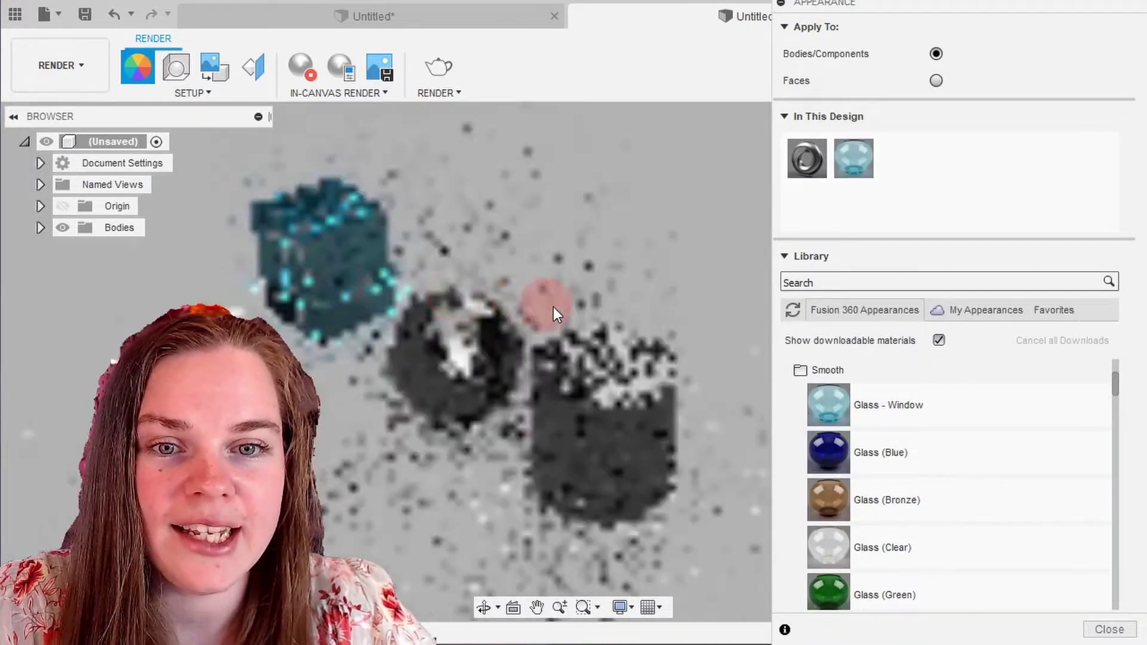
scroll(986, 540, down, 5)
scroll(955, 535, up, 3)
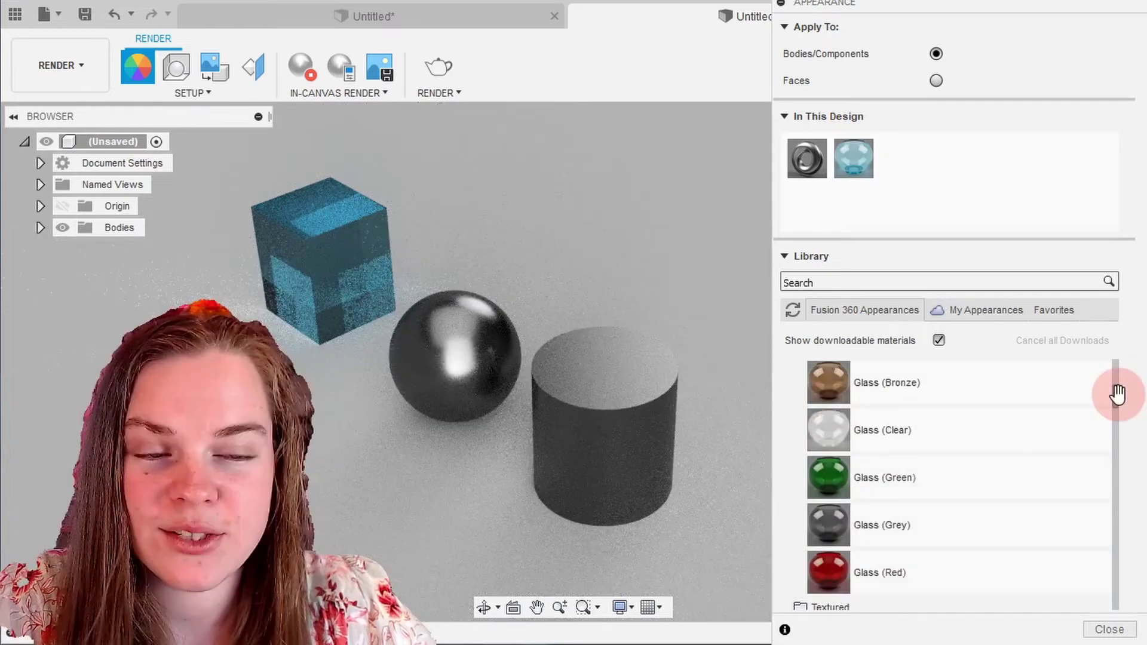
scroll(1116, 395, down, 5)
scroll(1116, 410, down, 4)
scroll(1106, 436, down, 2)
click(1016, 448)
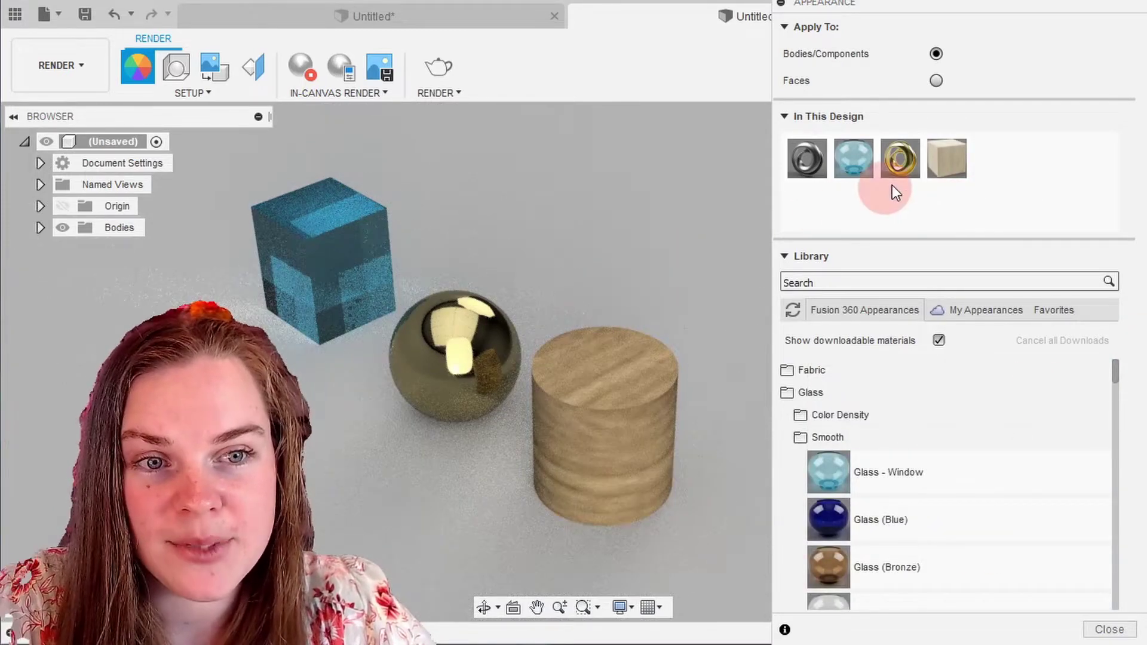
Edit the Gold - Polished appearance, shifting its hue to purple
double_click(902, 159)
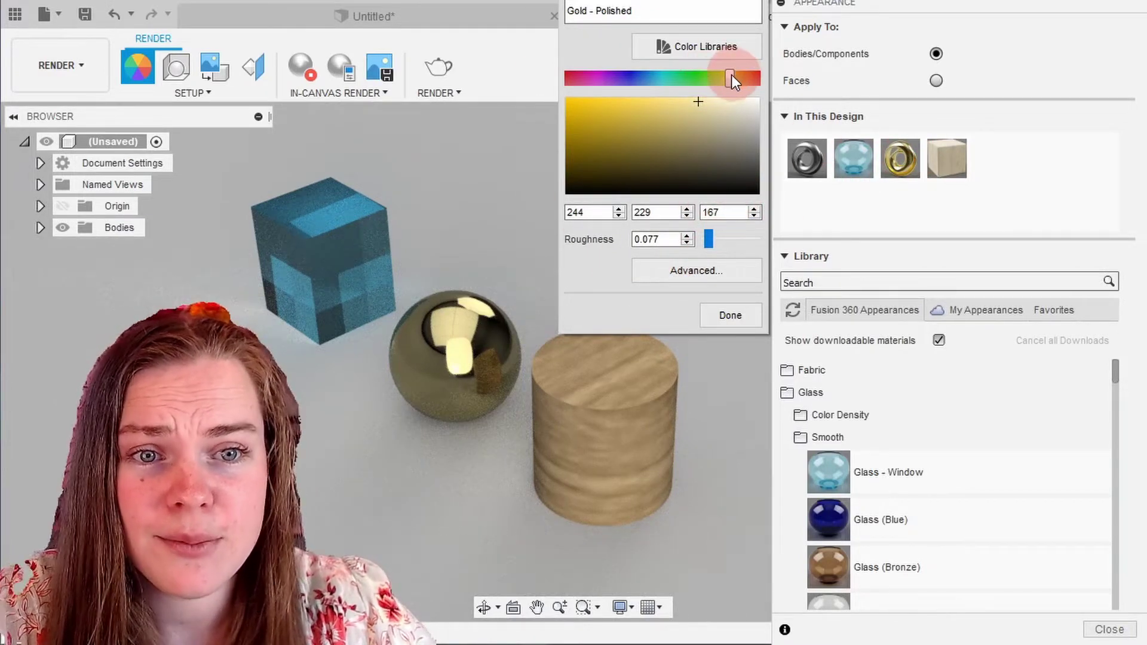
drag(733, 75, 612, 92)
click(990, 129)
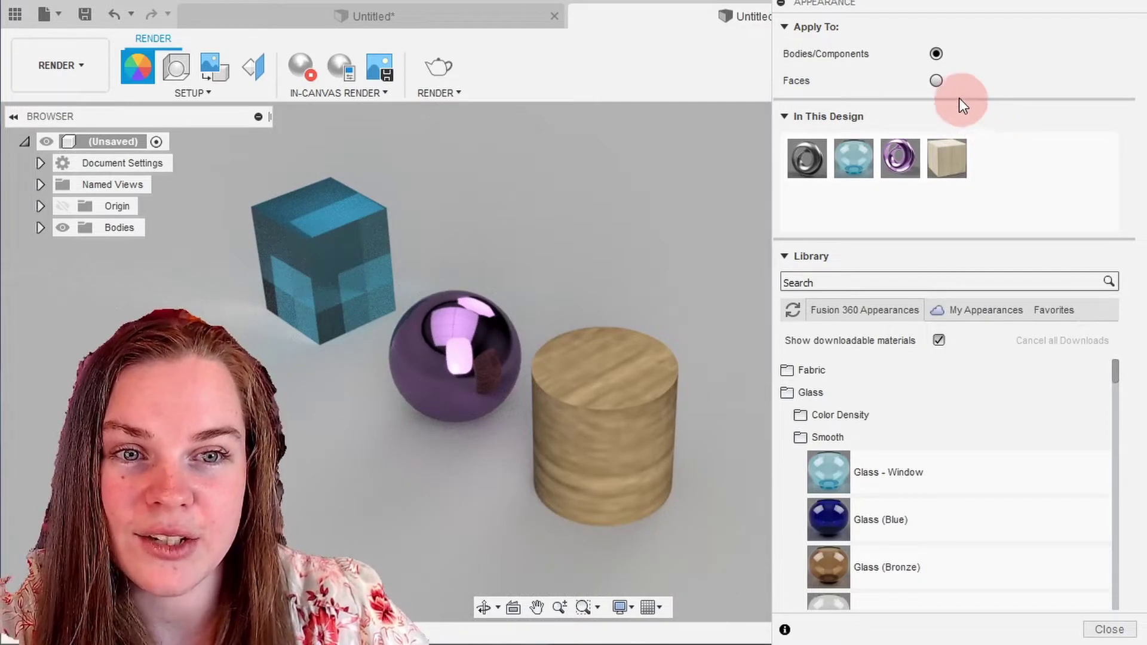
Apply purple gold to the cube's top face, then replace wood with Silver Metal Flake paint
click(937, 81)
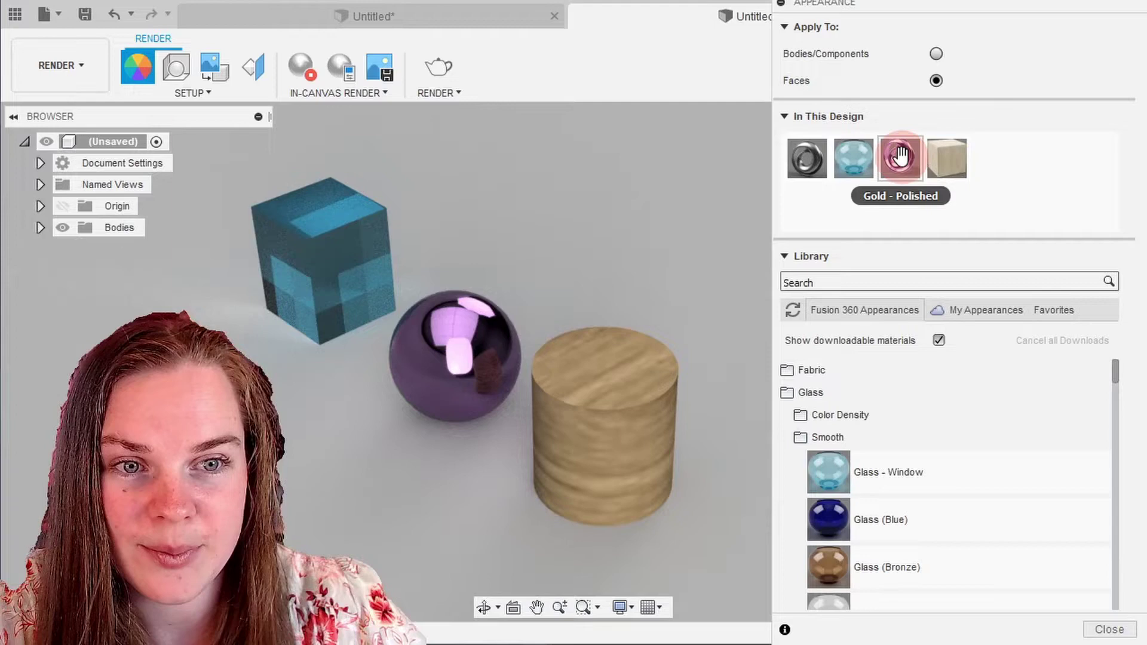
drag(901, 156, 310, 207)
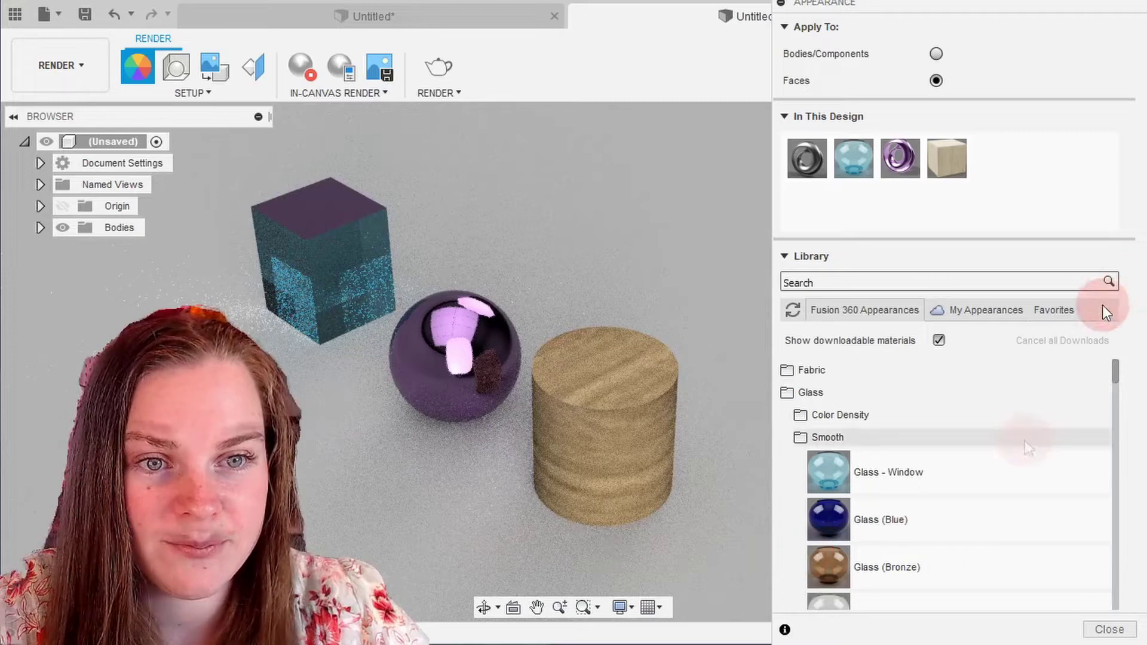
scroll(1042, 436, down, 3)
scroll(1062, 443, down, 3)
scroll(1045, 480, down, 3)
scroll(1037, 486, down, 2)
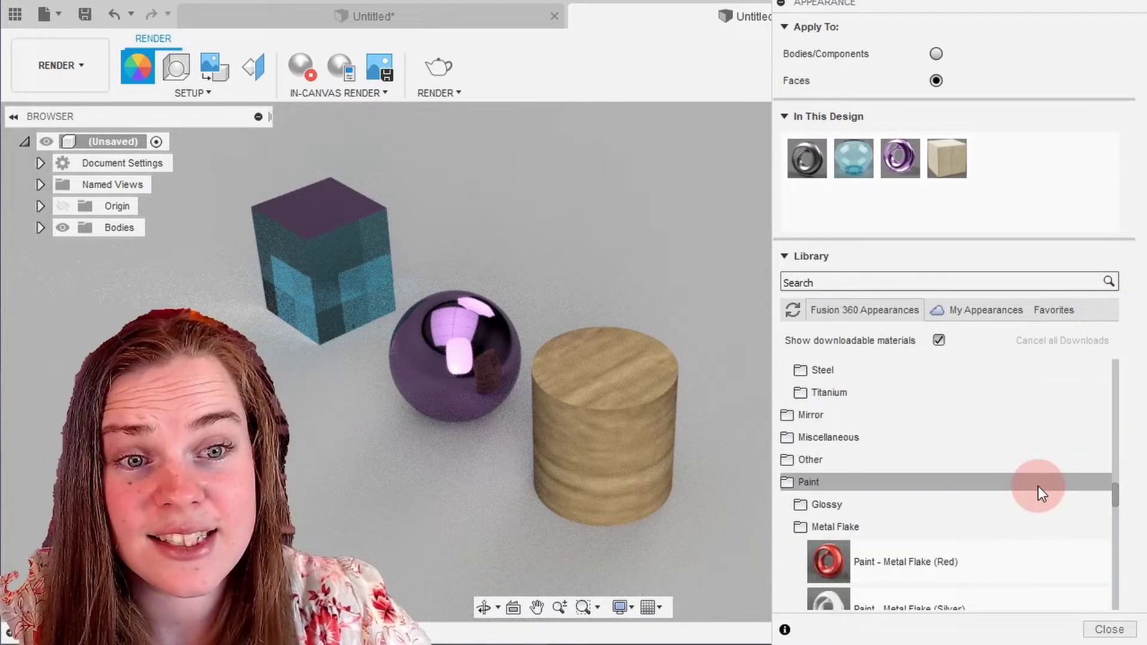
scroll(1038, 486, down, 2)
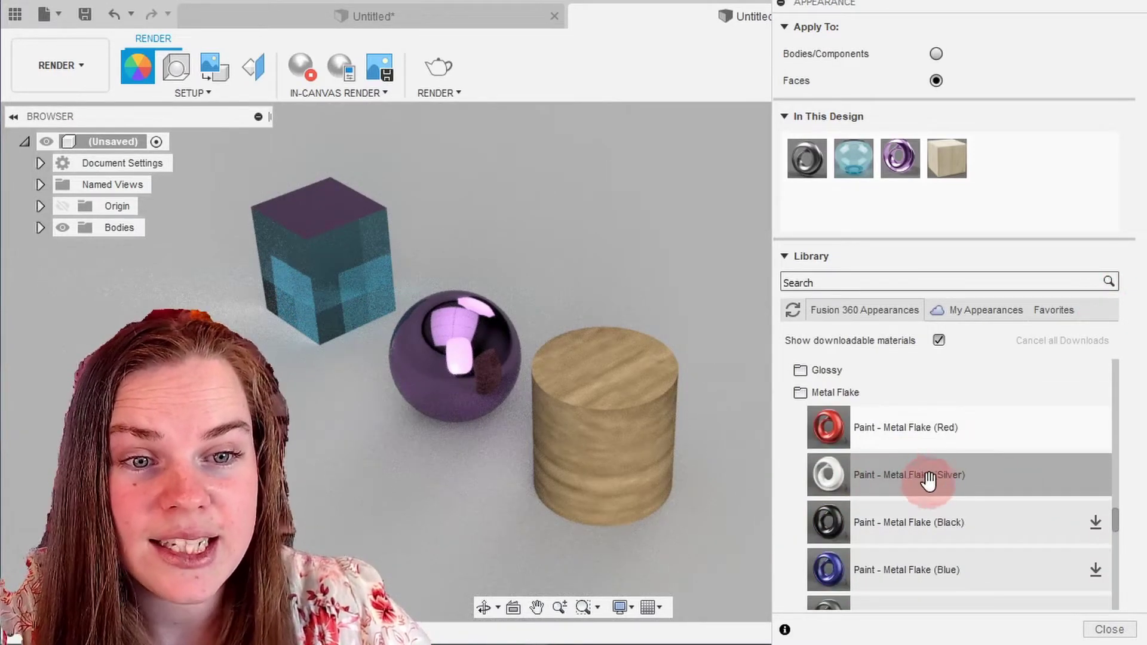
drag(929, 481, 962, 191)
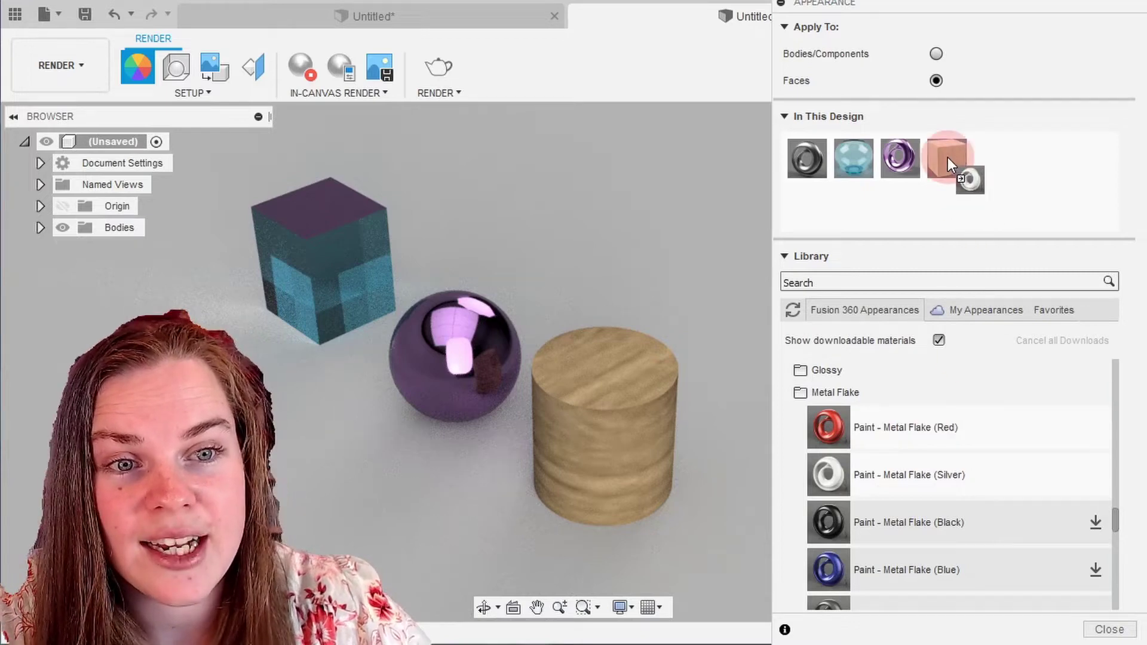
drag(900, 156, 901, 154)
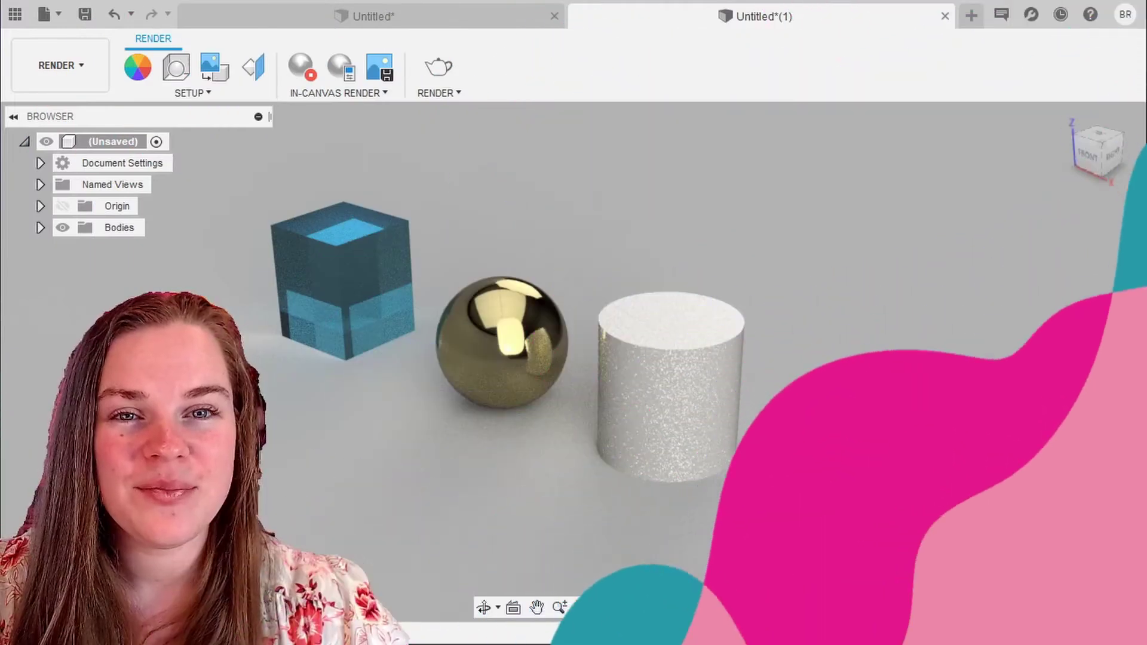
Light the scene with the Dry lake bed environment, then with Field
click(179, 67)
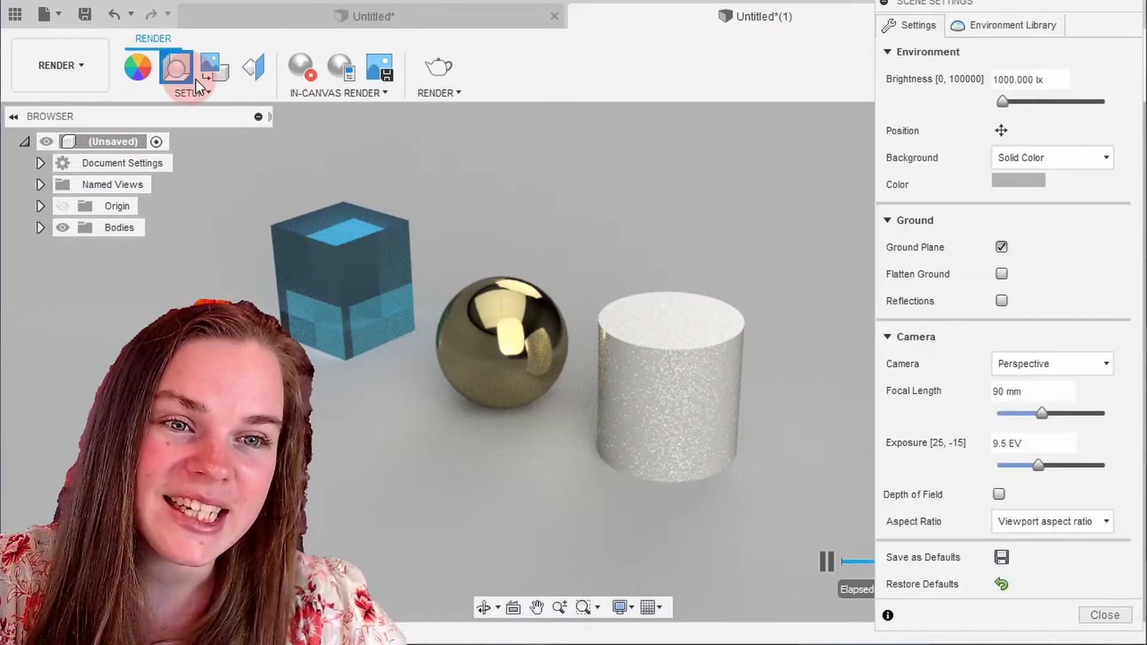
click(1041, 31)
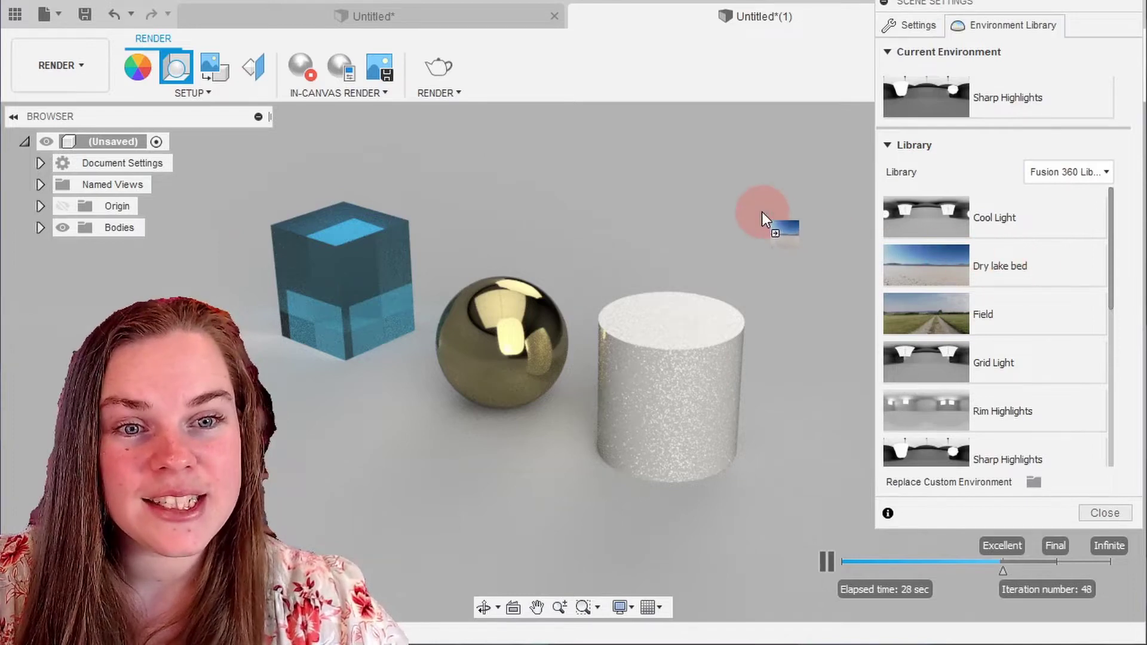
drag(762, 211, 762, 212)
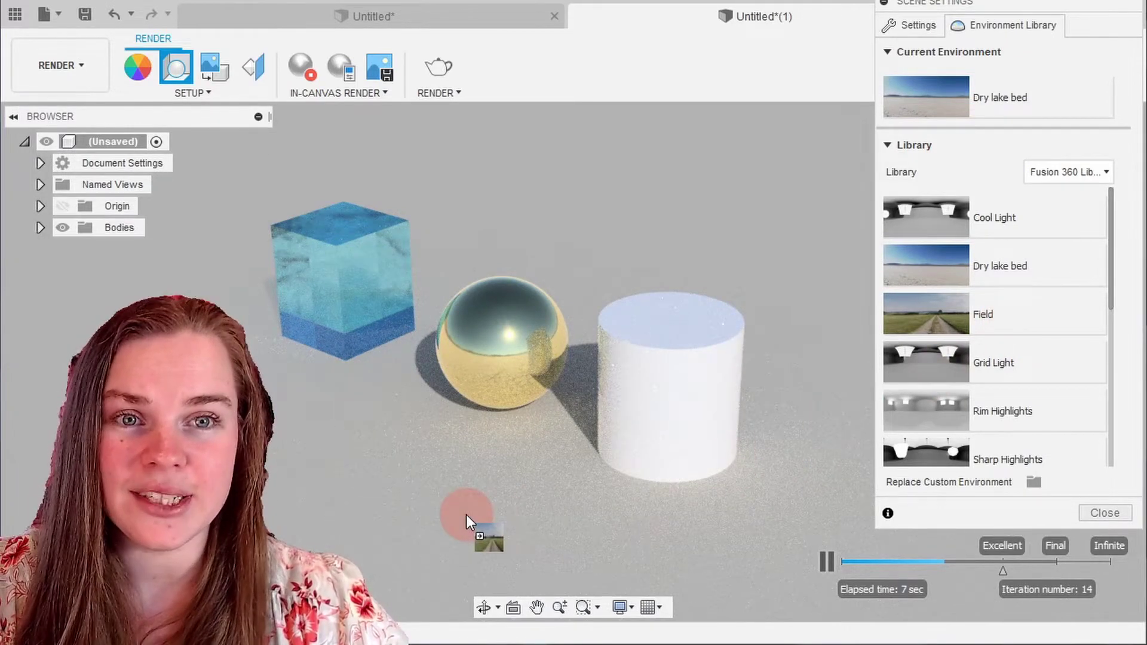
drag(467, 517, 472, 516)
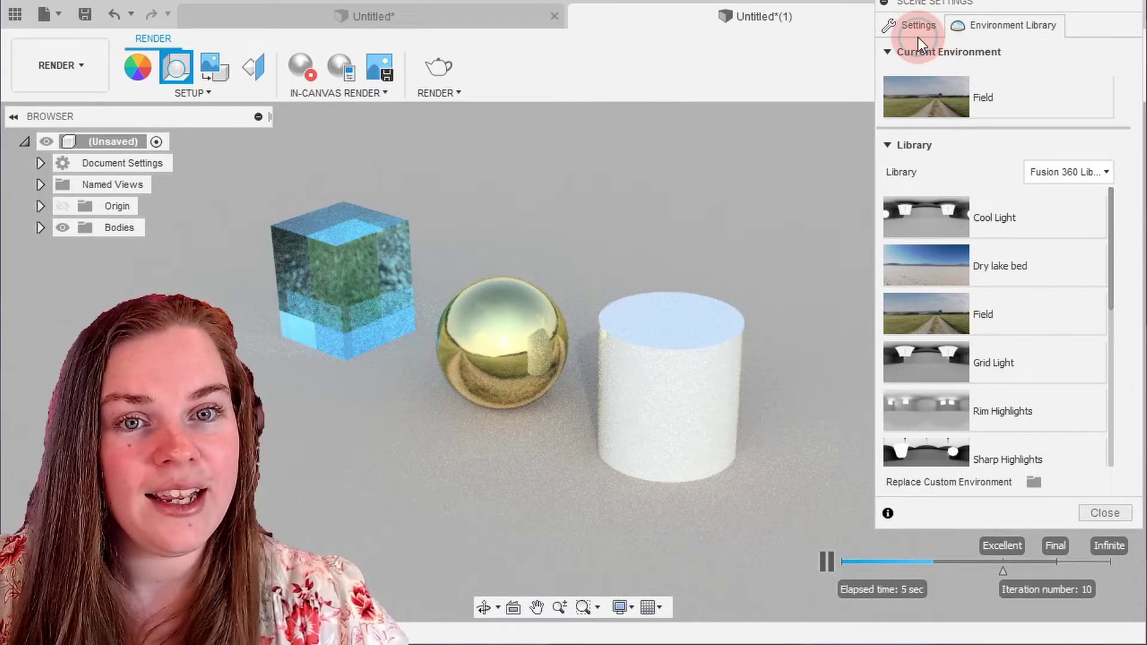
Show the environment image as the background and orbit to view the sky
click(919, 30)
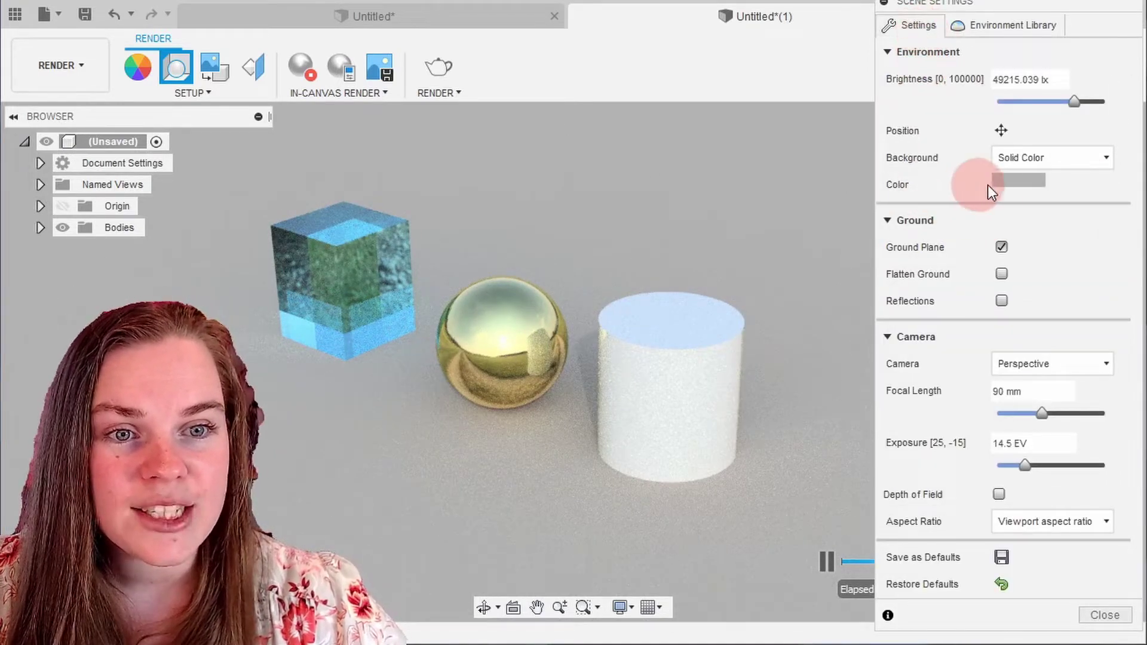
click(1023, 159)
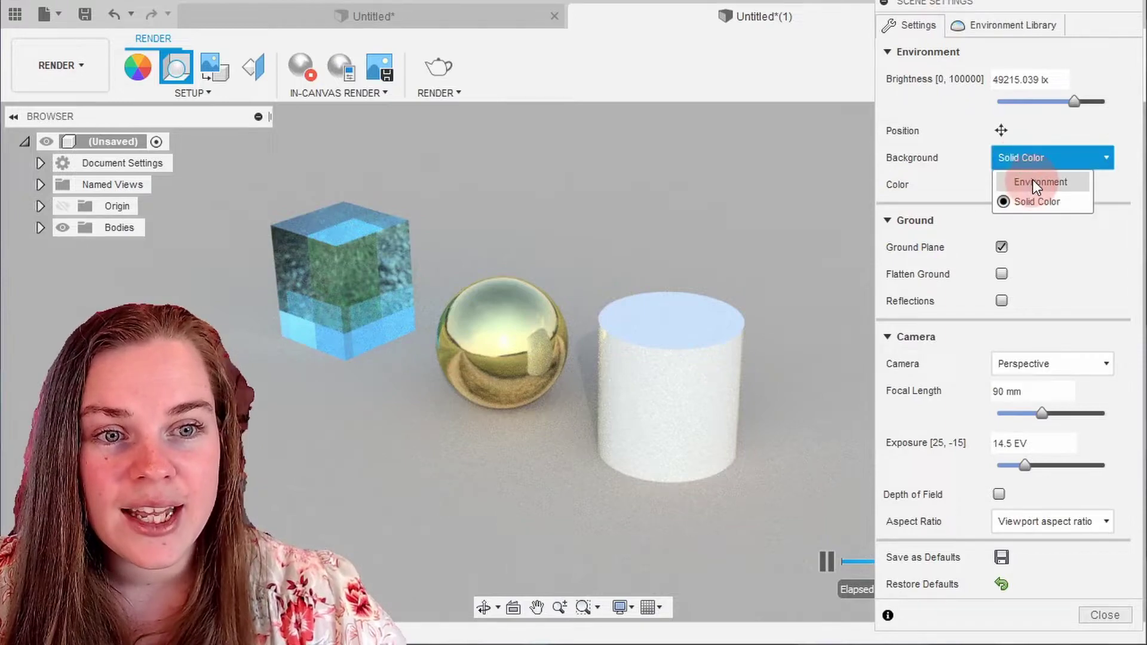
click(1037, 184)
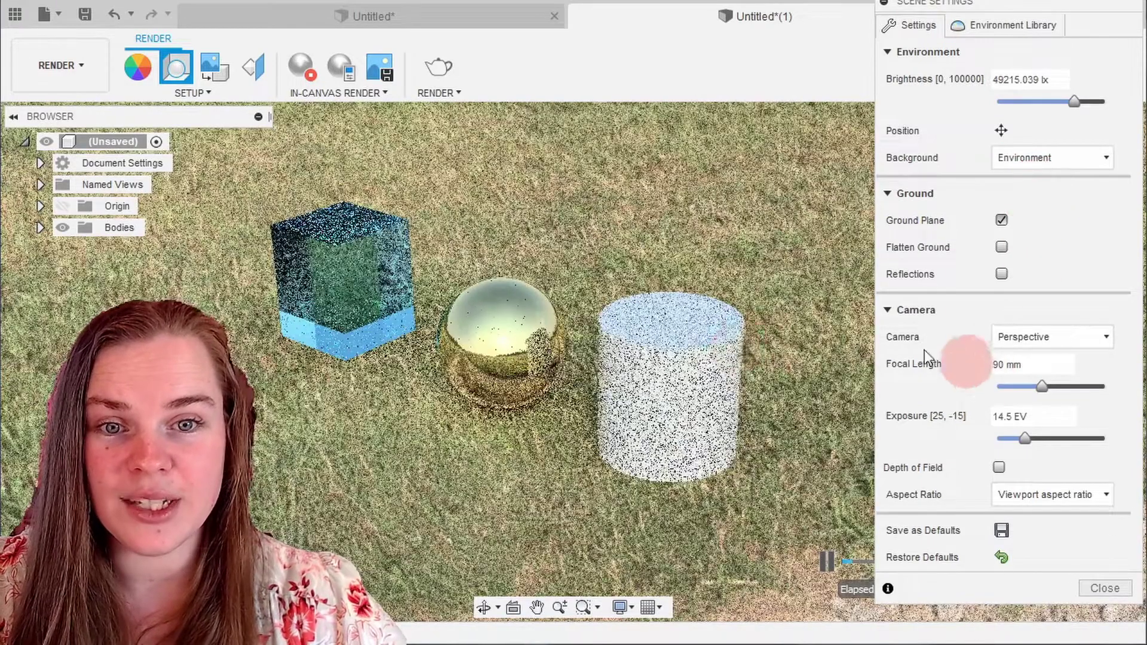
mouse_move(825, 358)
shift+middle_down()
mouse_move(733, 304)
mouse_move(635, 336)
mouse_move(703, 352)
shift+middle_up()
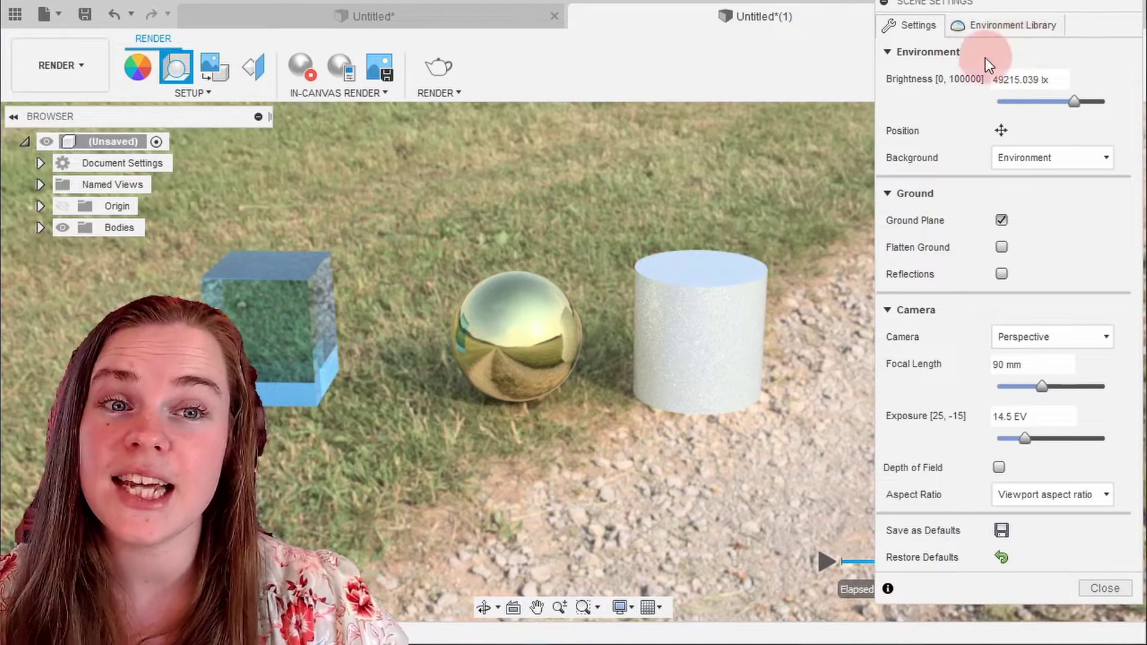
Load the leadenhall_market_2k HDRI and raise its brightness to 3000 lx
click(1014, 27)
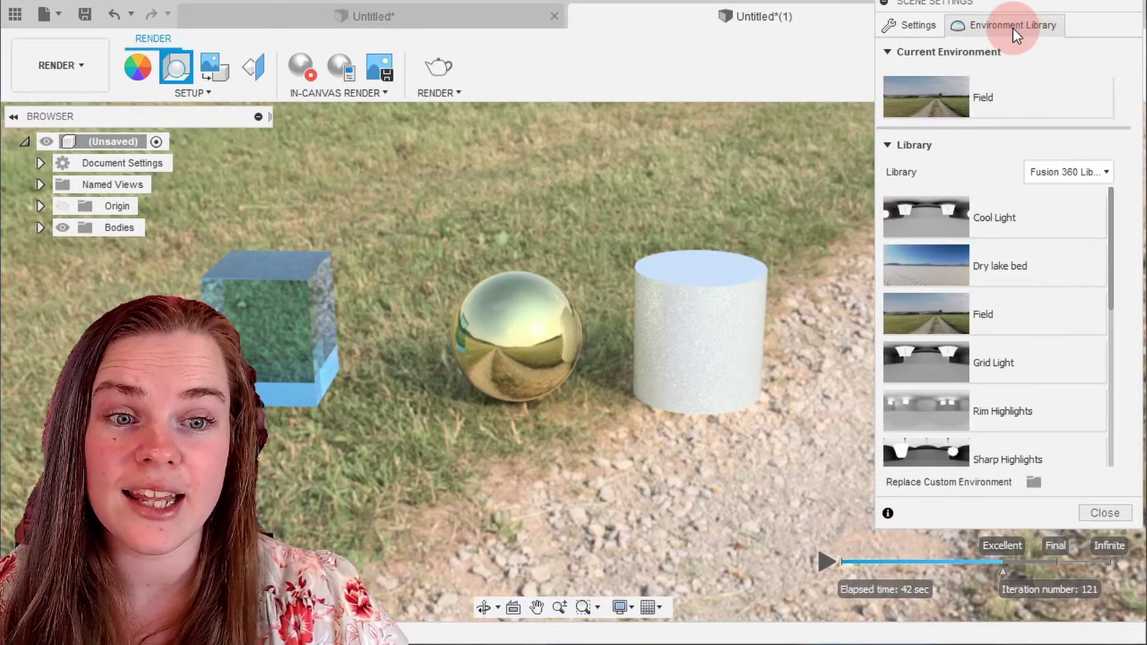
click(1036, 480)
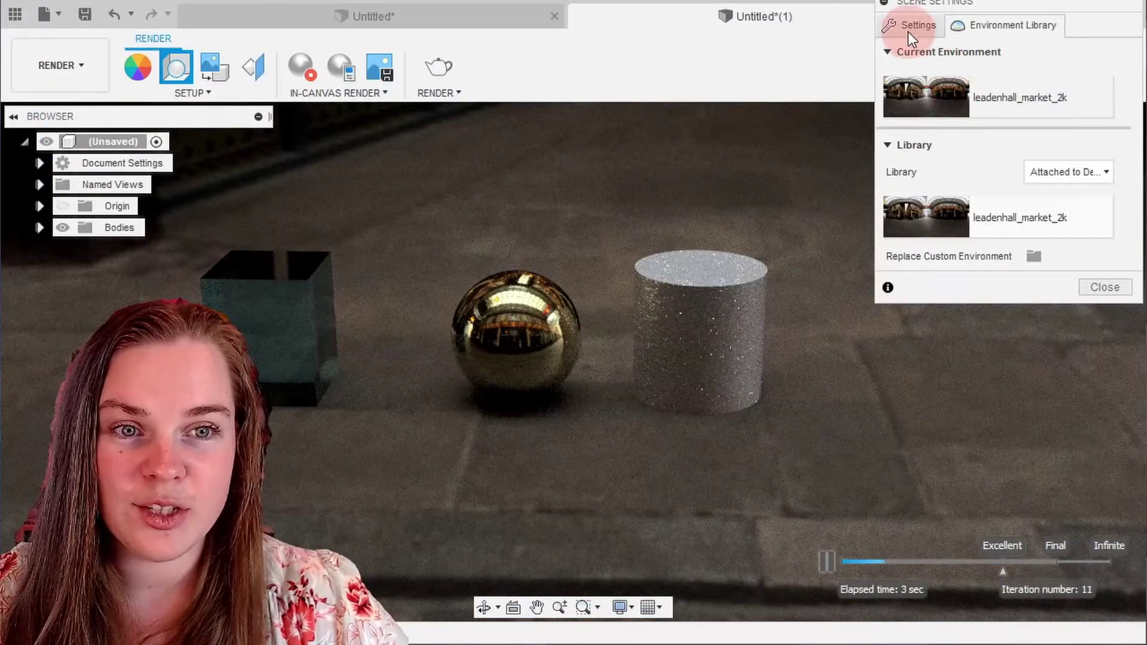
click(909, 29)
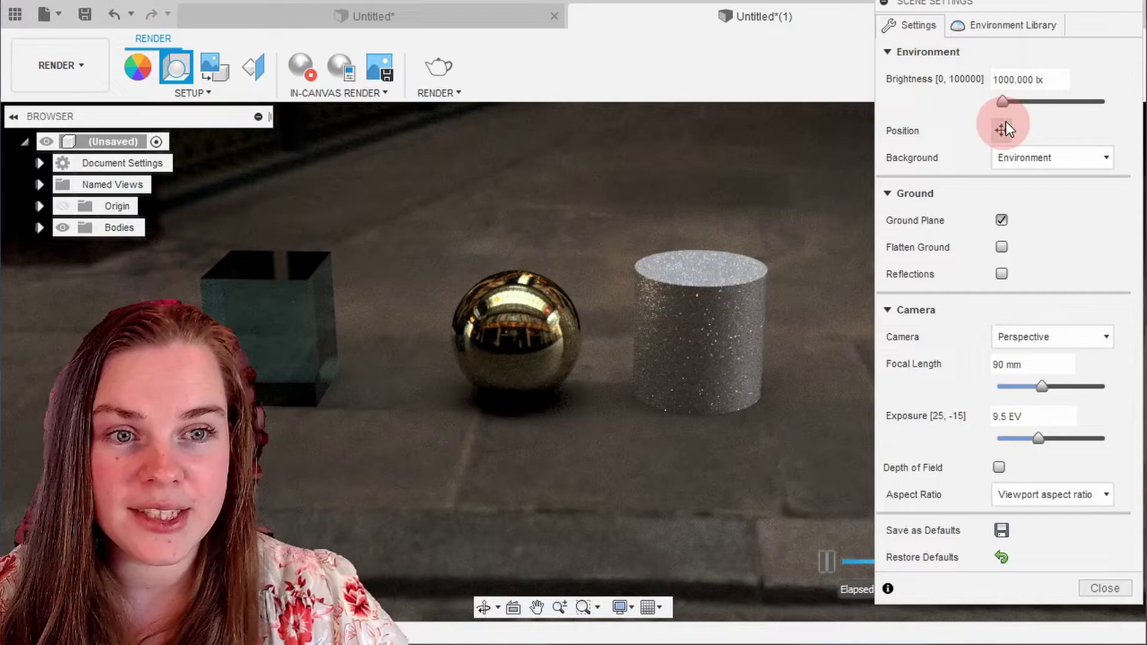
drag(1002, 102, 1016, 101)
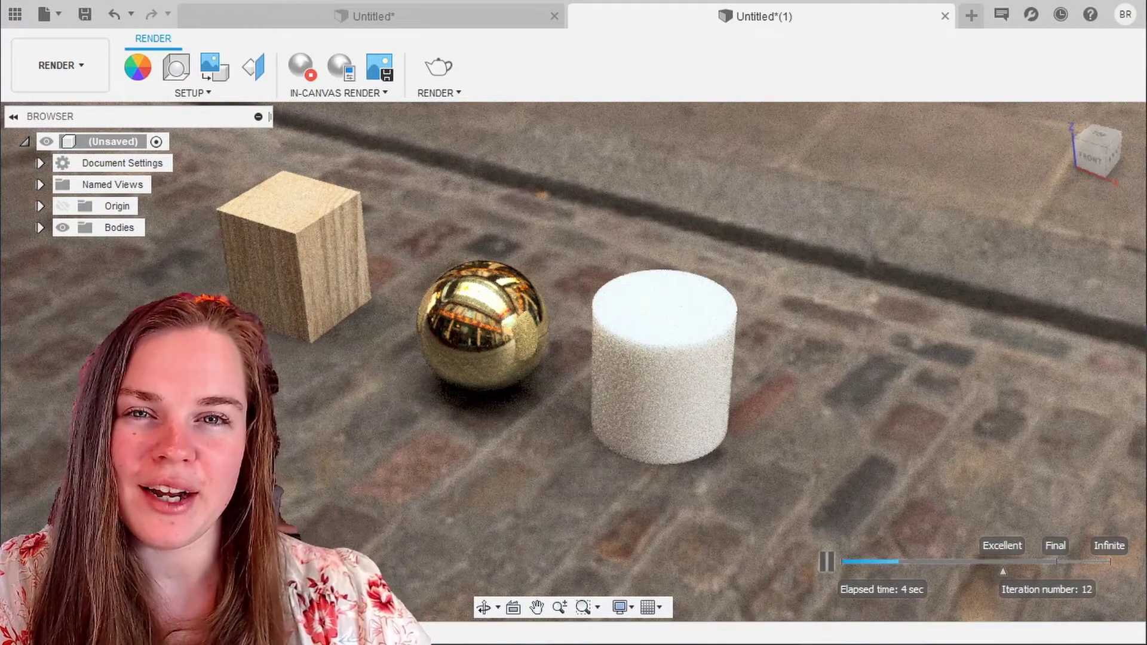
Orbit to a low angle and set the scene background to Solid Color
click(484, 609)
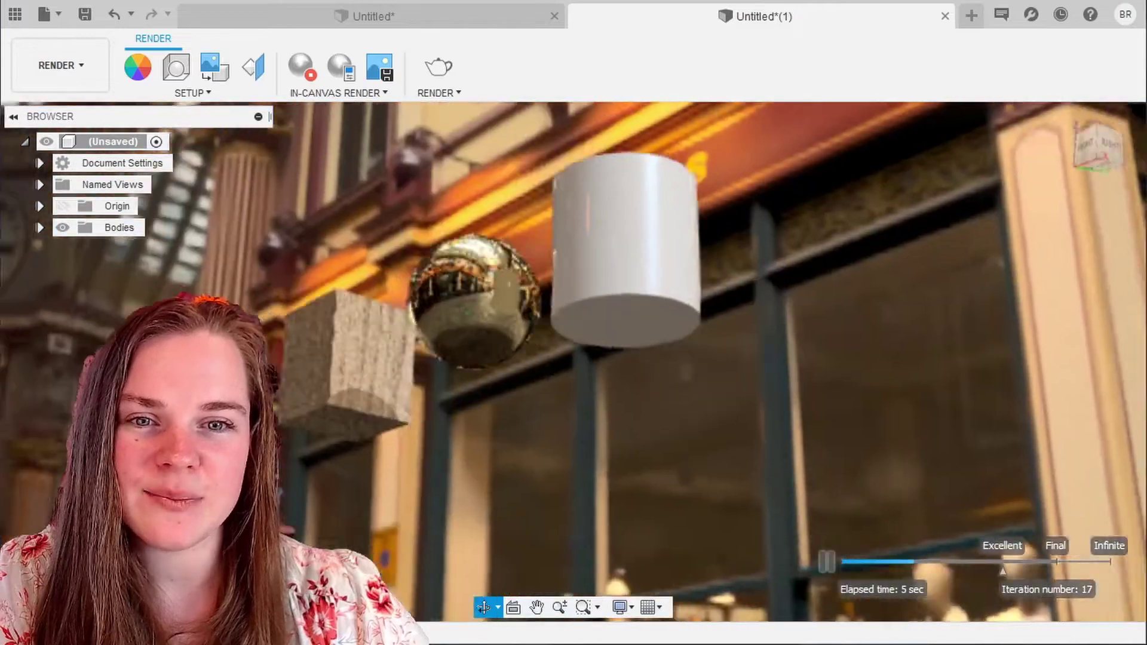
mouse_move(718, 269)
mouse_down()
mouse_move(718, 404)
mouse_move(717, 269)
mouse_up()
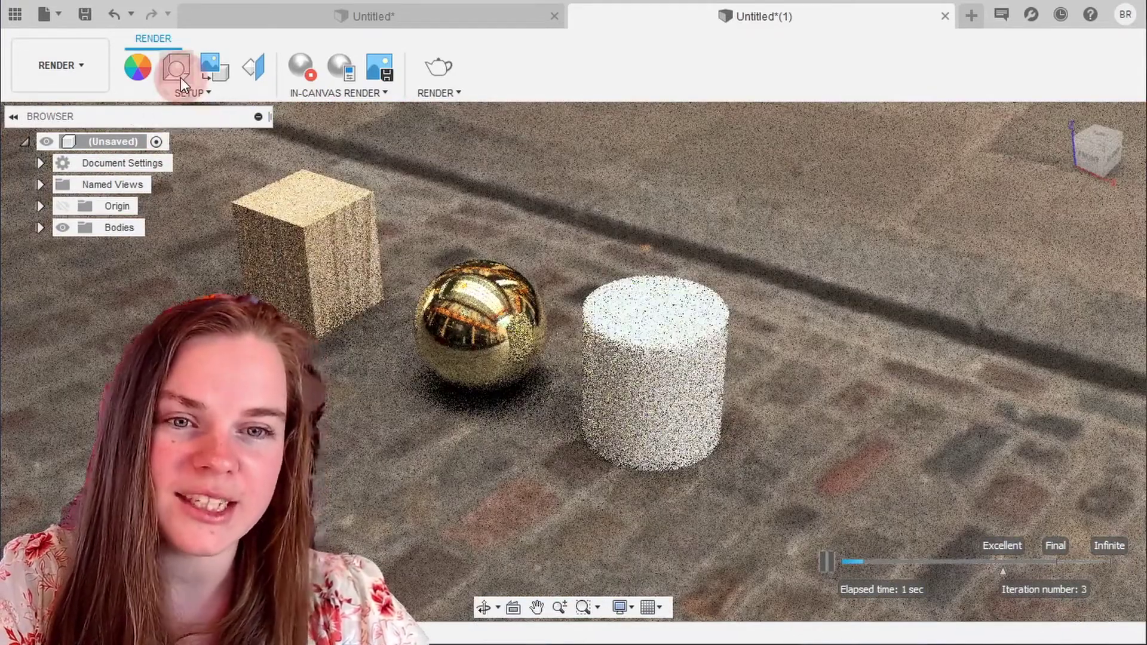
click(181, 78)
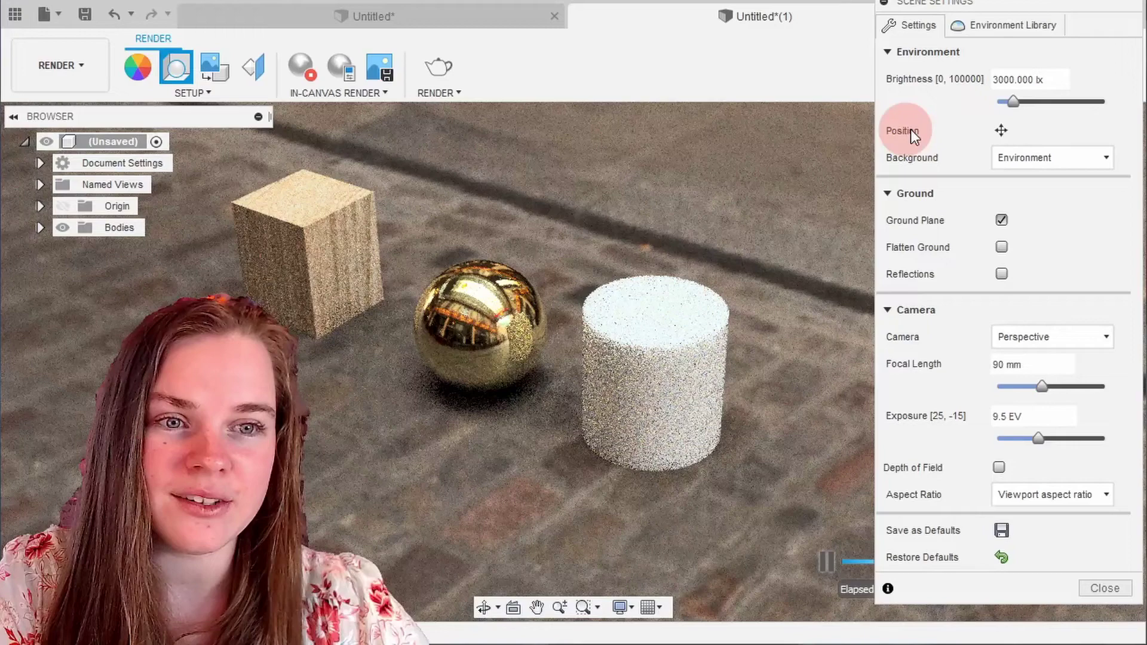
click(1018, 152)
click(1023, 203)
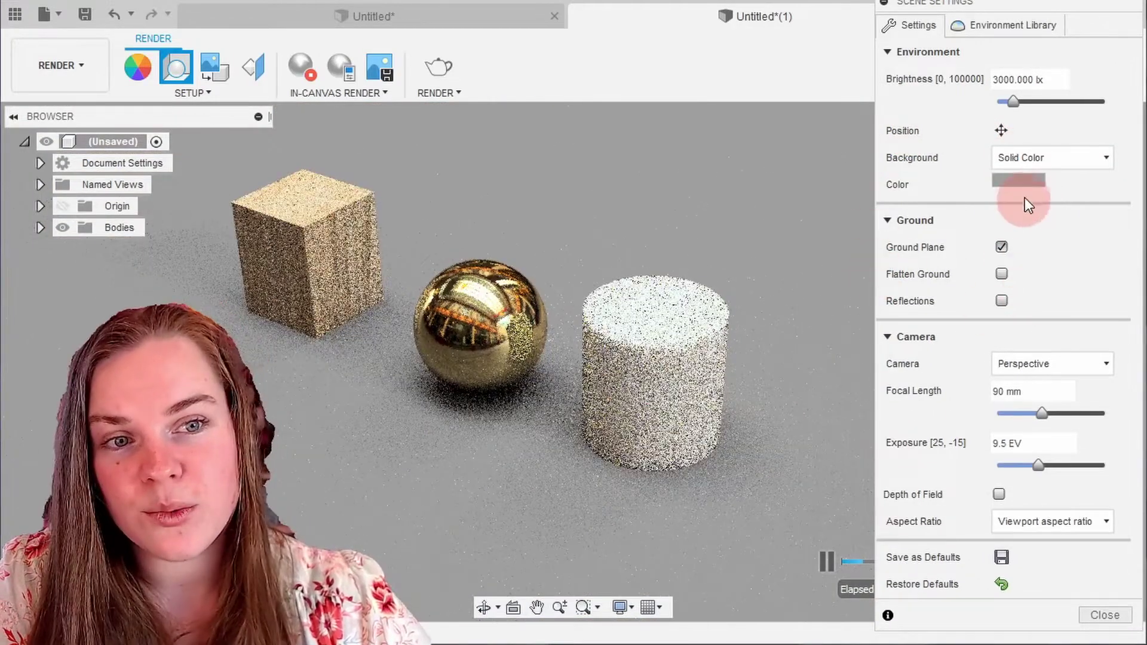
Set the background colour to beige (186,173,155)
click(1021, 183)
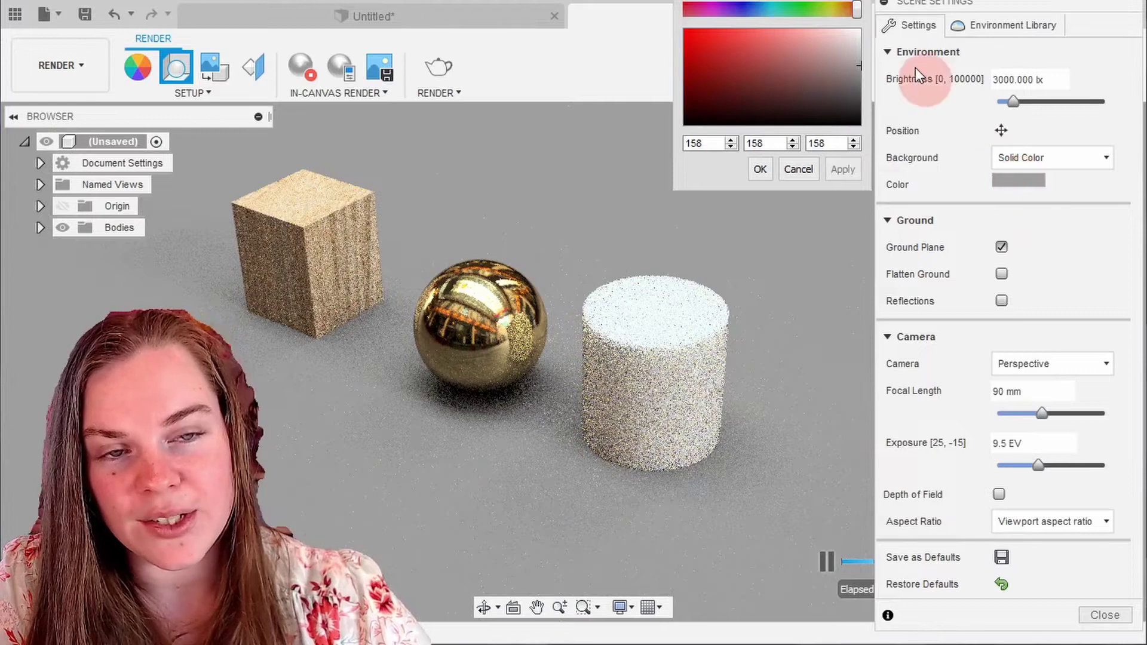
click(854, 15)
drag(854, 14, 844, 10)
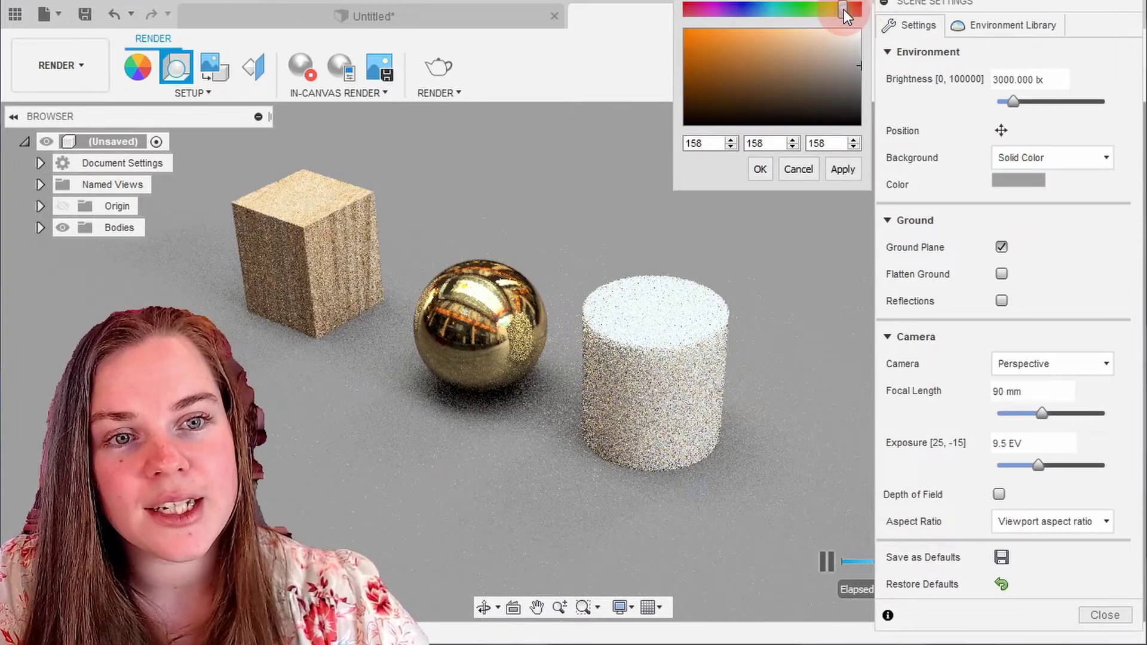
drag(843, 56, 830, 54)
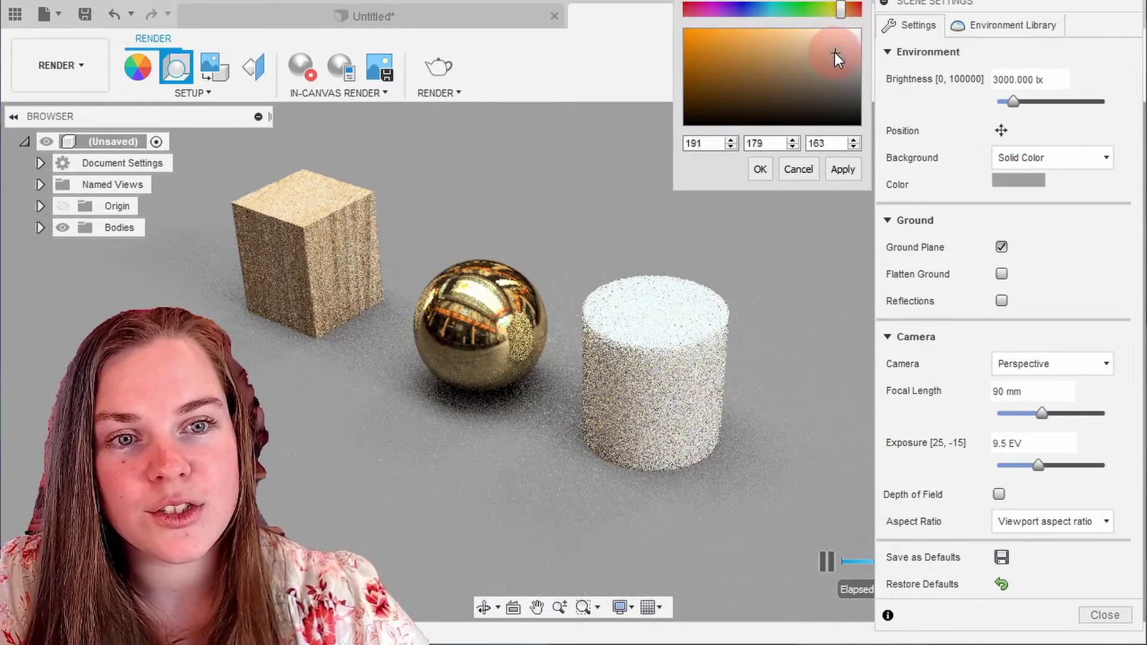
click(812, 169)
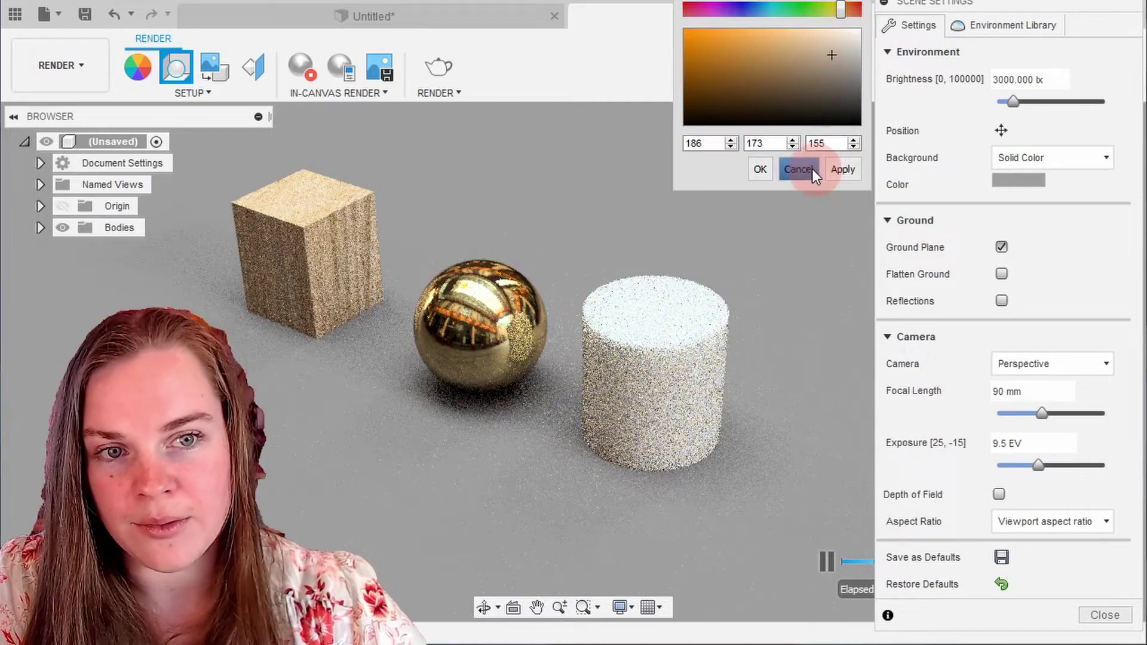
click(760, 170)
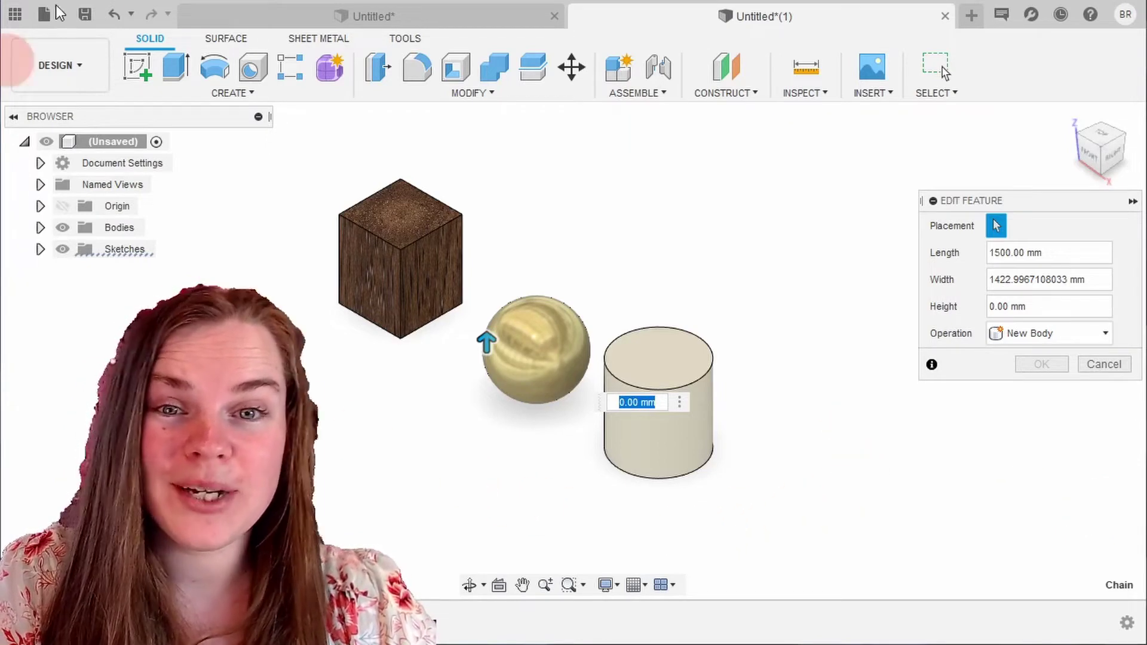
scroll(307, 307, down, 3)
scroll(734, 230, down, 2)
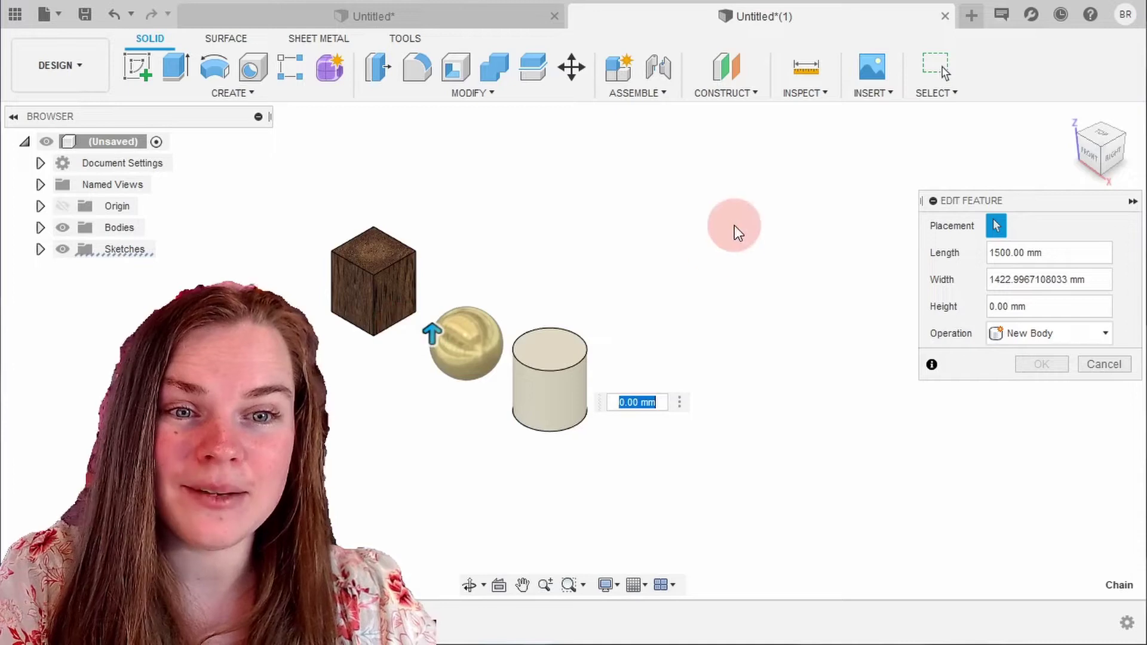
scroll(811, 295, down, 2)
scroll(341, 403, down, 1)
scroll(389, 340, down, 2)
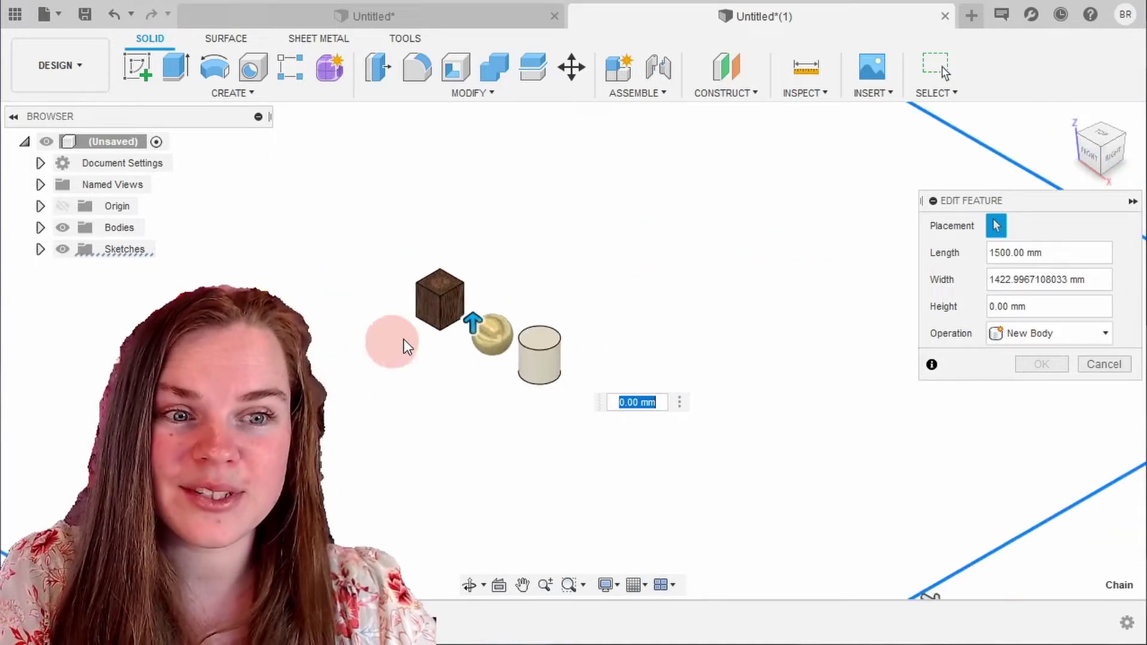
scroll(462, 359, down, 2)
scroll(553, 392, down, 2)
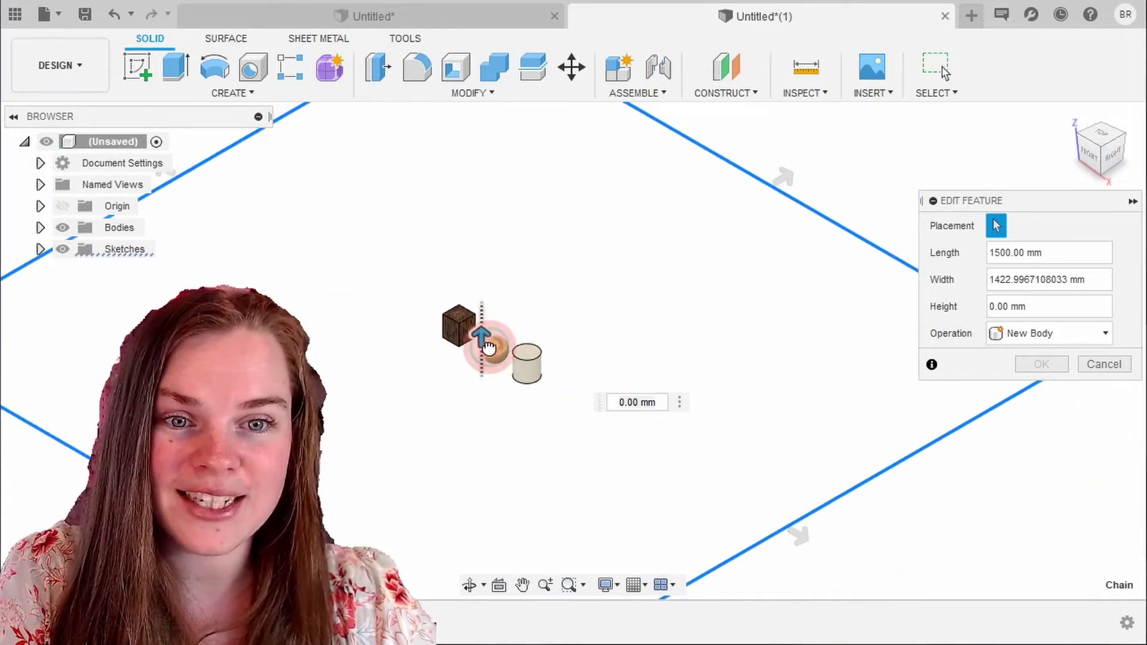
Extrude the 1500 mm rectangle 50 mm downward into a tabletop slab
drag(490, 331, 481, 385)
click(275, 158)
click(96, 47)
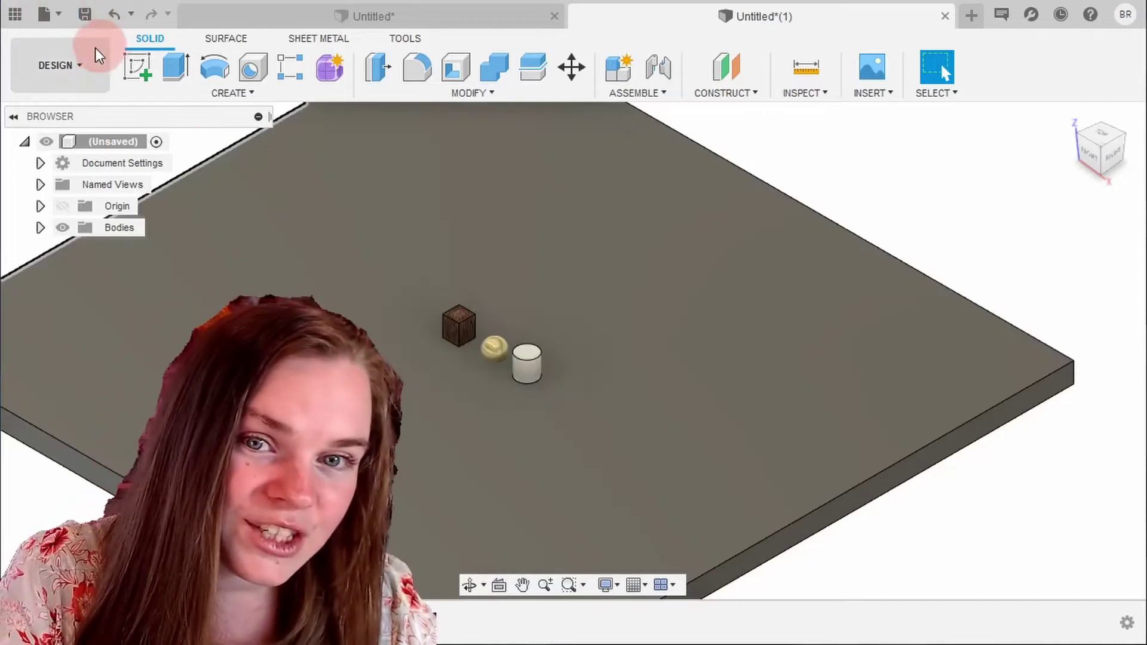
Give the slab a 3D Ash - Glossy appearance and render it in-canvas from a low angle
click(94, 171)
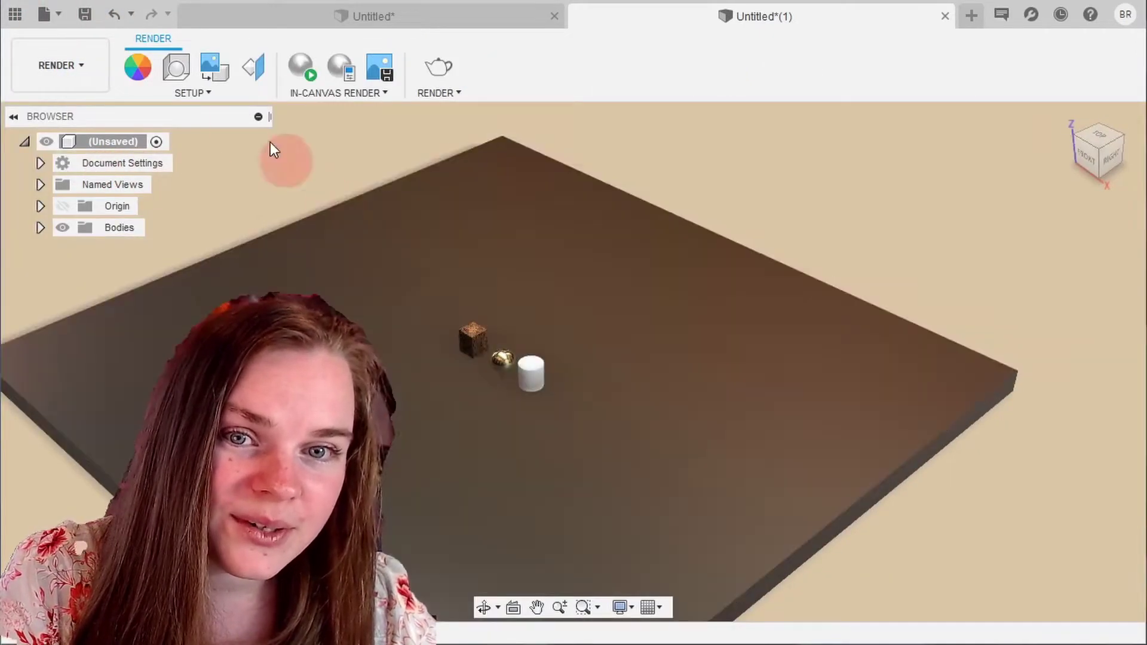
click(137, 69)
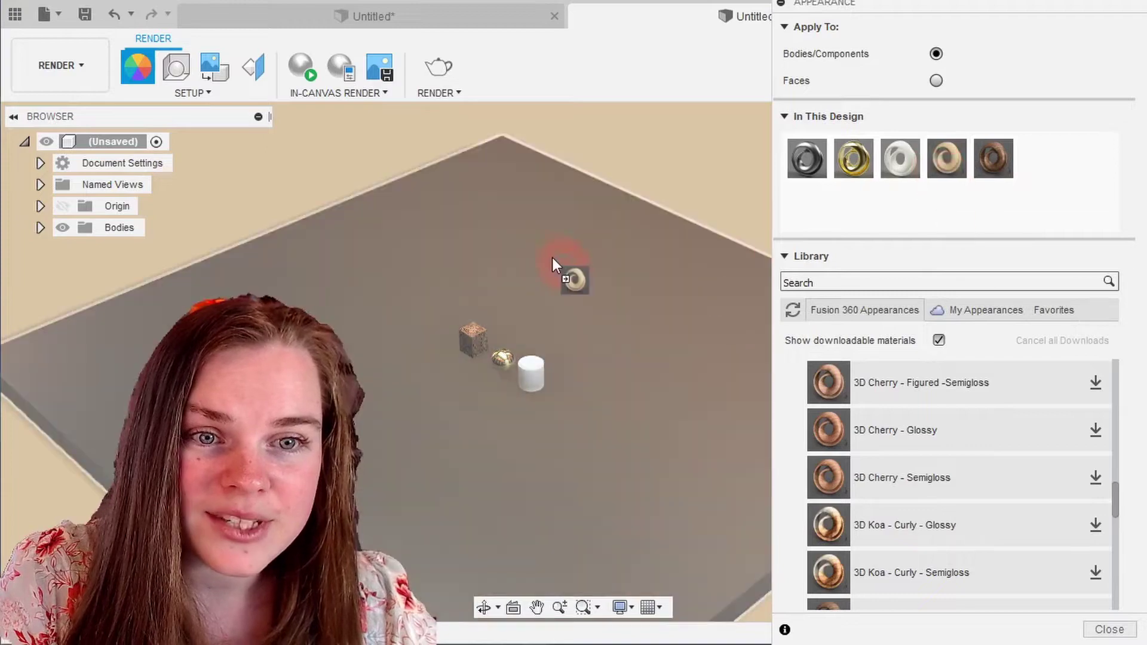
drag(947, 158, 553, 258)
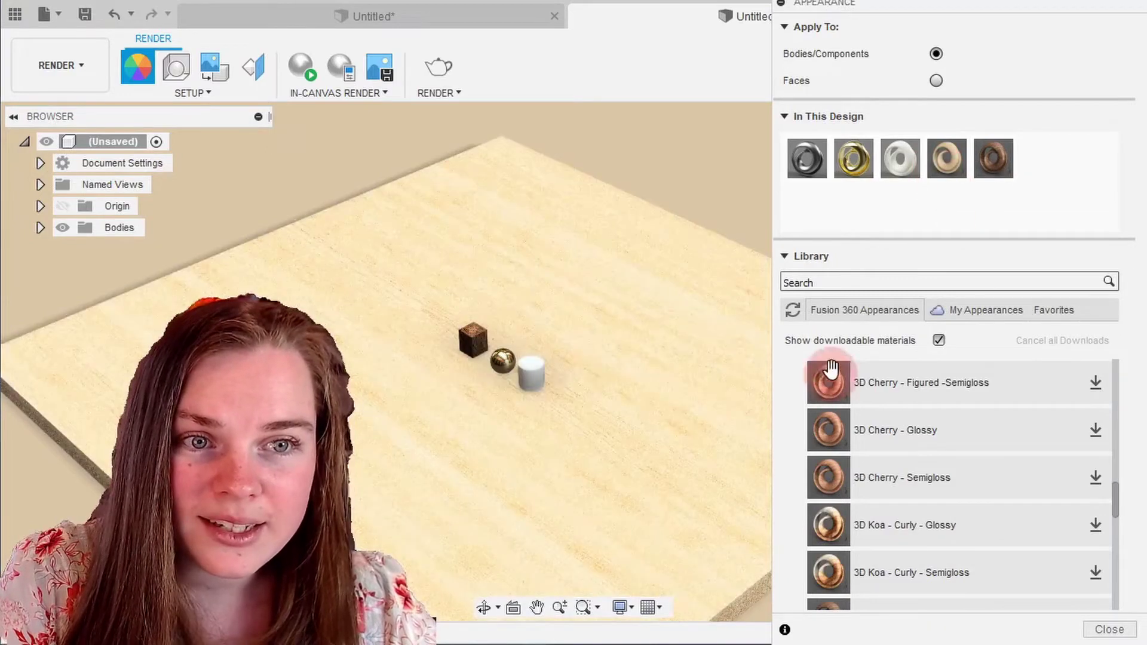
click(303, 69)
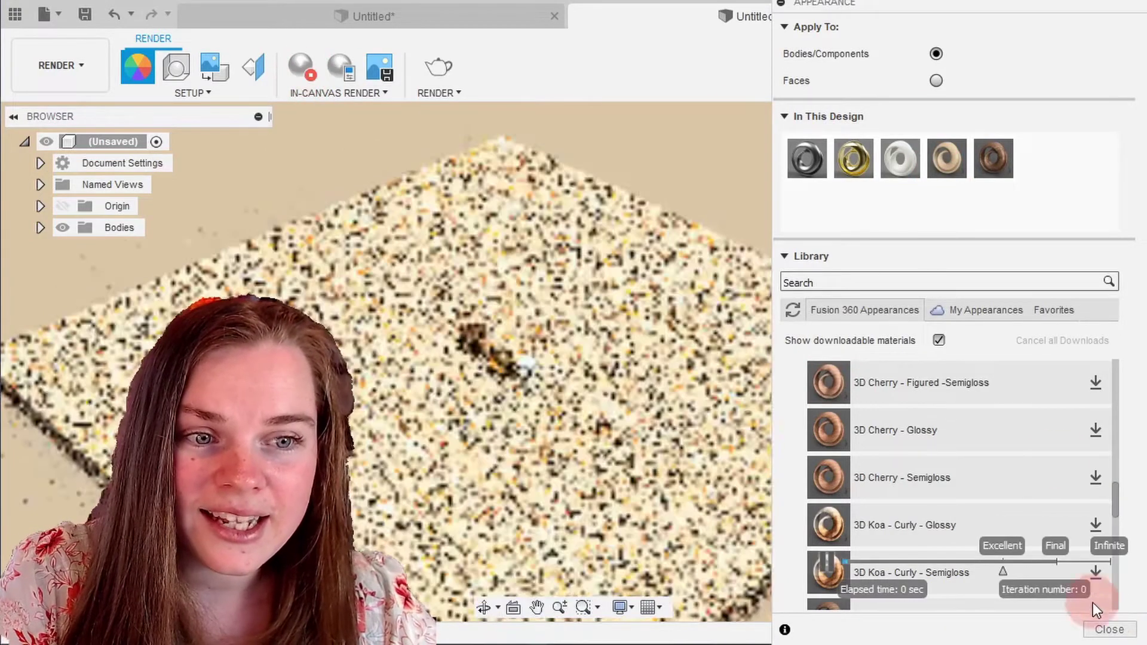
click(1109, 629)
scroll(525, 492, up, 3)
mouse_move(529, 392)
shift+middle_down()
mouse_move(378, 291)
mouse_move(438, 291)
mouse_move(401, 356)
shift+middle_up()
scroll(448, 416, up, 3)
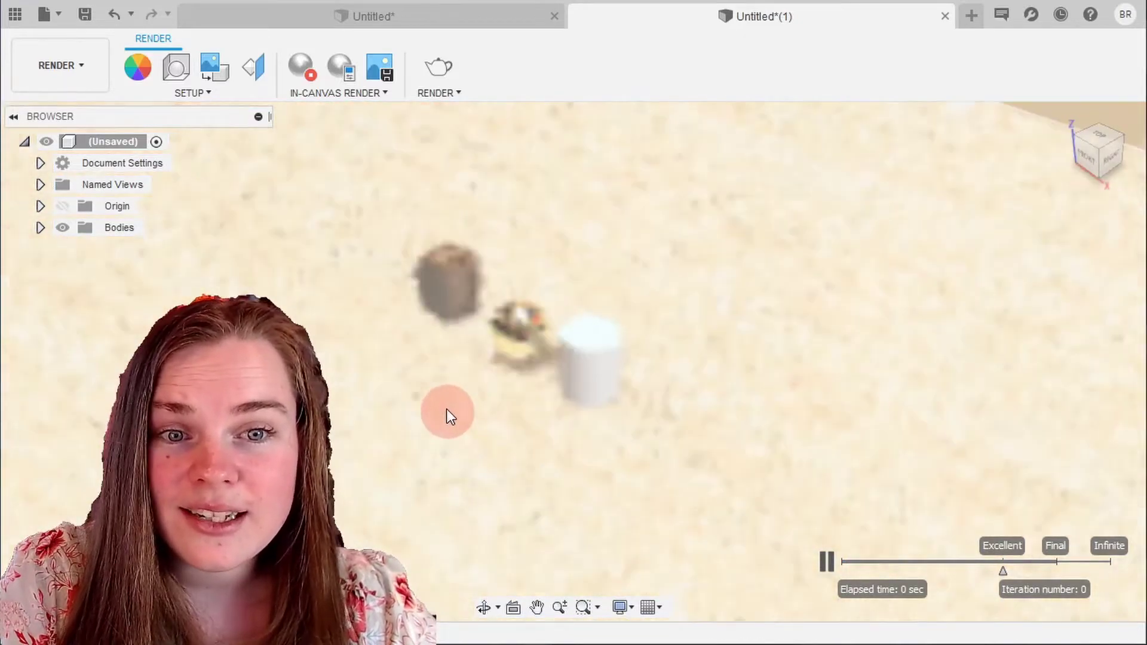